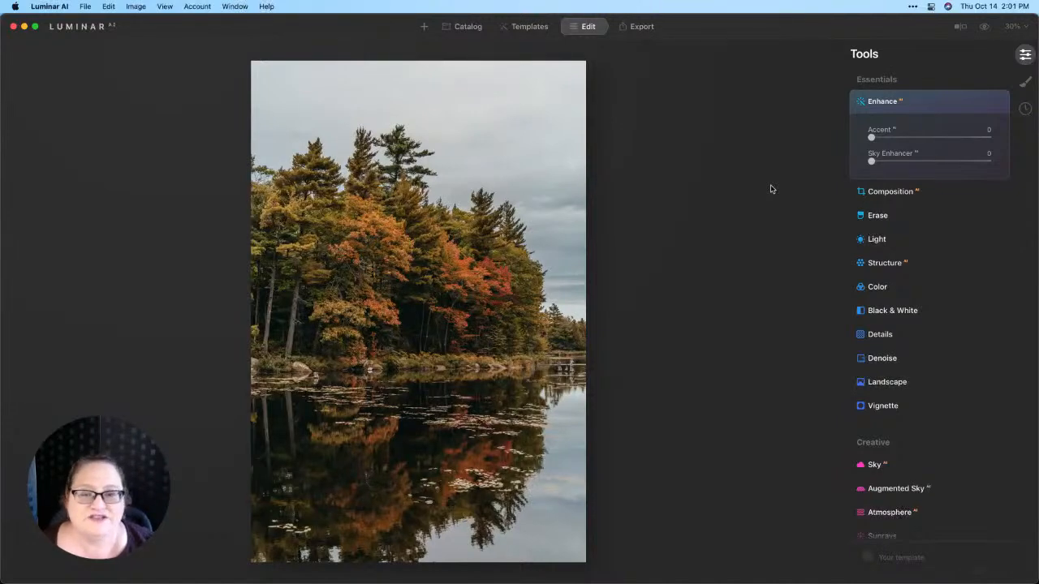
Set the Enhance Accent to 25 and Sky Enhancer to about 75, and raise the Structure amount to 10
{"action": "left_click", "coordinate": [871, 138]}
{"action": "left_click_drag", "start_coordinate": [871, 138], "coordinate": [964, 170]}
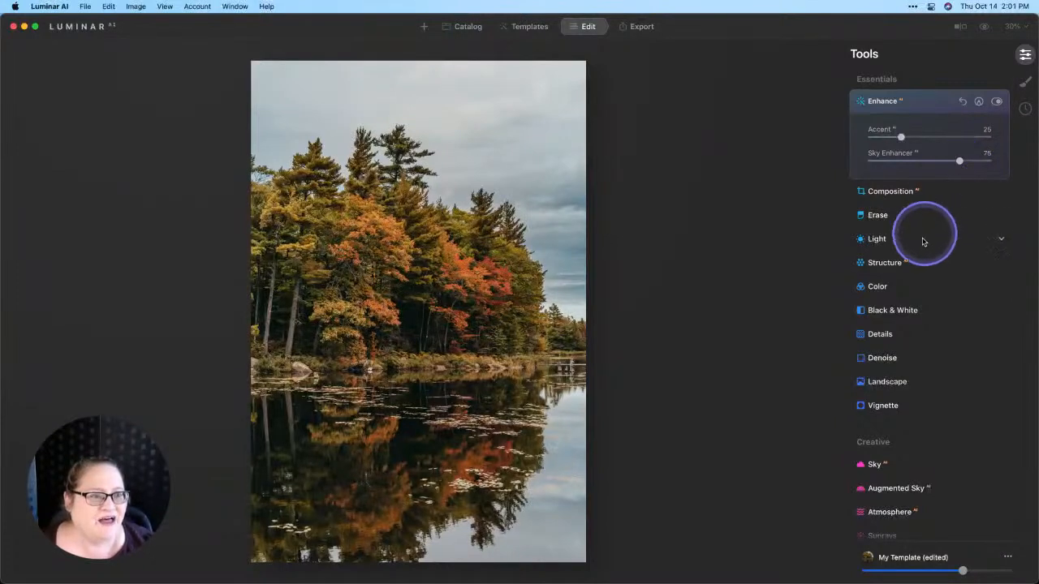
{"action": "left_click", "coordinate": [886, 262]}
{"action": "left_click_drag", "start_coordinate": [929, 232], "coordinate": [935, 233]}
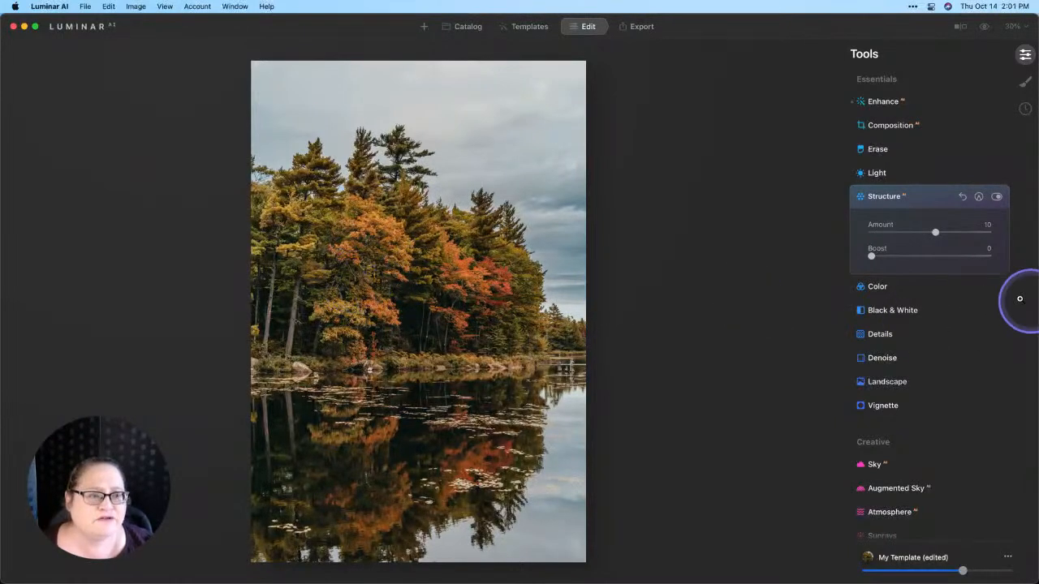
Shift the photo's HSL hues in the Color tool, setting yellow to 26 and orange to -5
{"action": "left_click", "coordinate": [905, 291]}
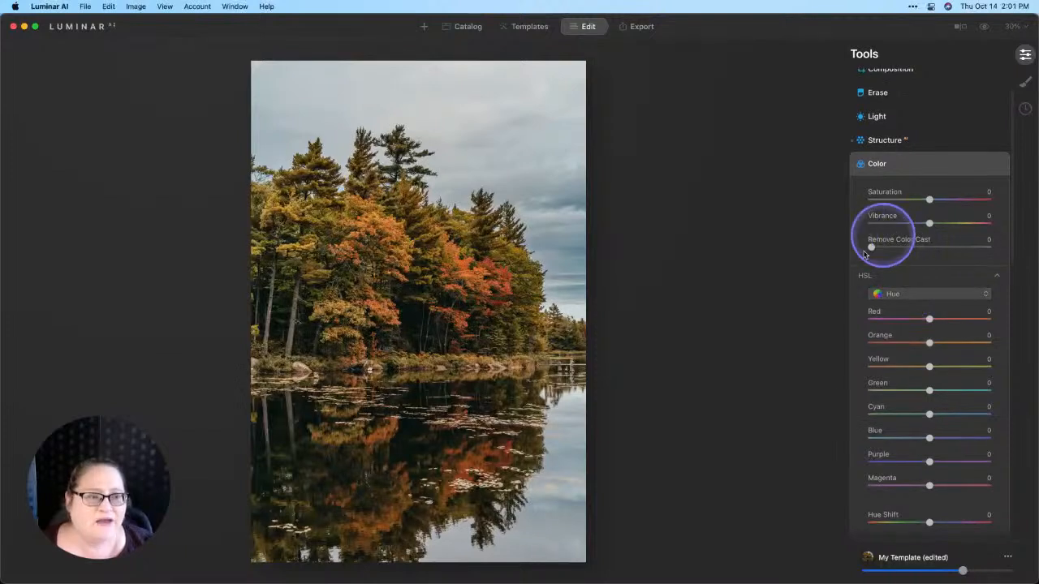
{"action": "scroll", "coordinate": [884, 268], "scroll_direction": "down", "scroll_amount": 2}
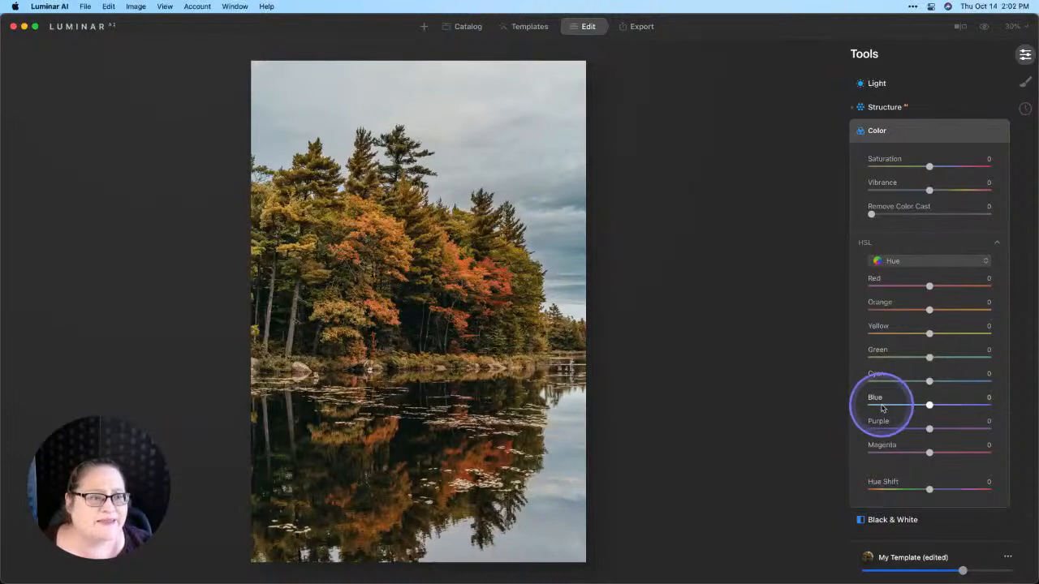
{"action": "left_click_drag", "start_coordinate": [929, 335], "coordinate": [944, 334]}
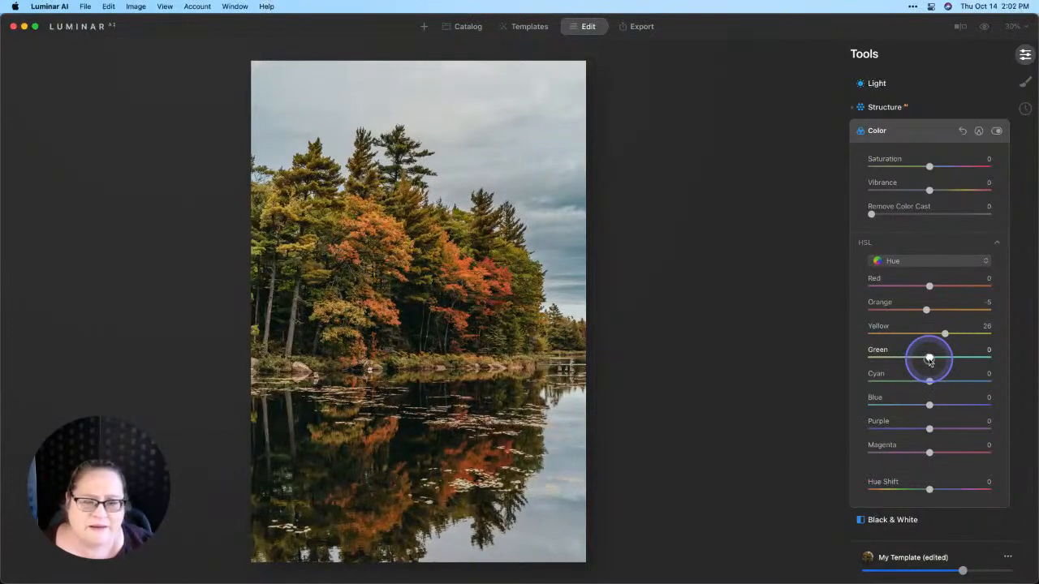
Set the HSL saturation to 15 for yellow, 9 for orange and 13 for red, and compare the photo with the Color tool disabled
{"action": "left_click", "coordinate": [920, 263]}
{"action": "left_click", "coordinate": [916, 290]}
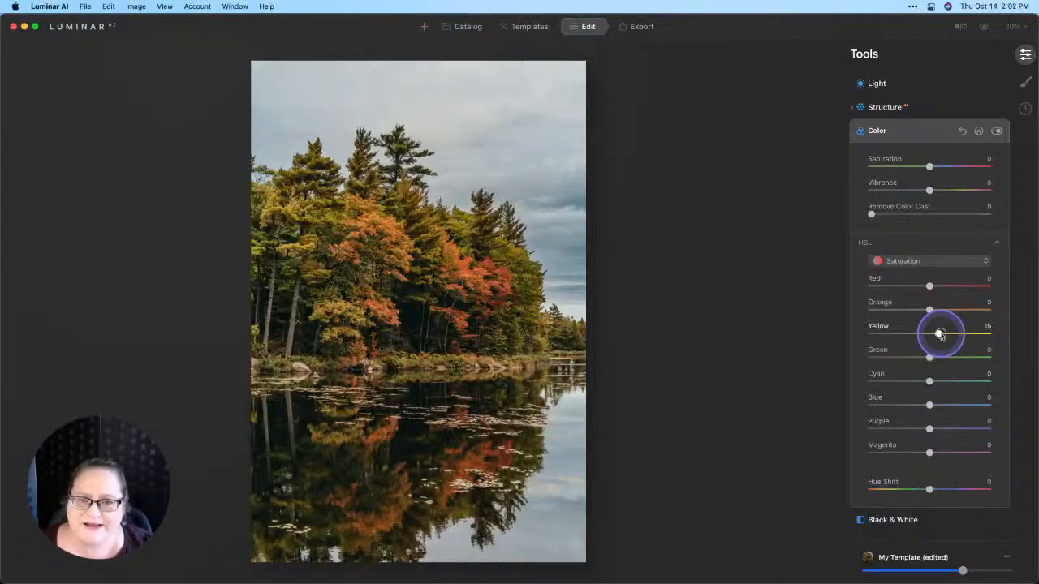
{"action": "left_click", "coordinate": [929, 310]}
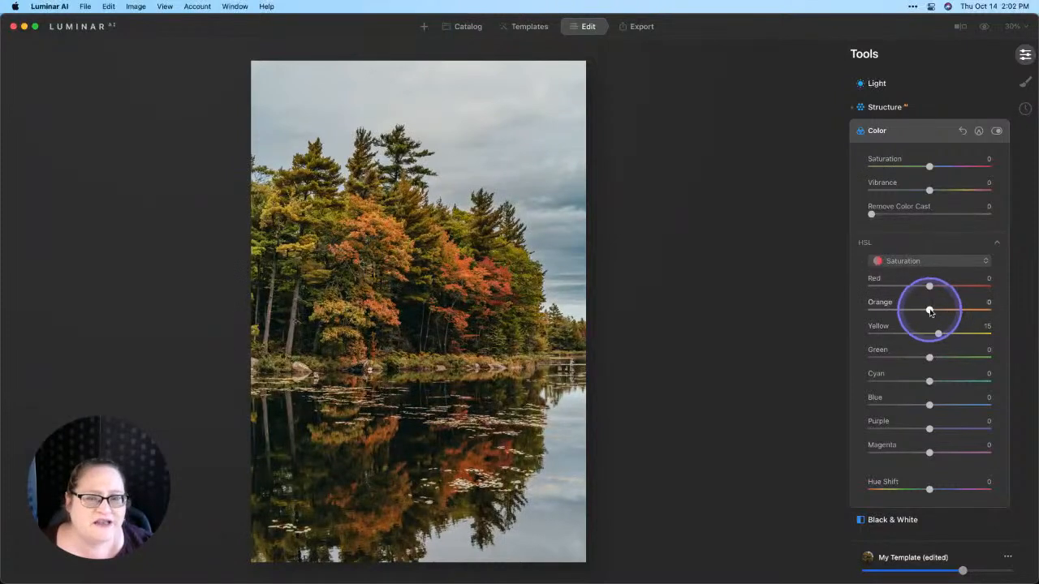
{"action": "left_click_drag", "start_coordinate": [929, 312], "coordinate": [936, 314]}
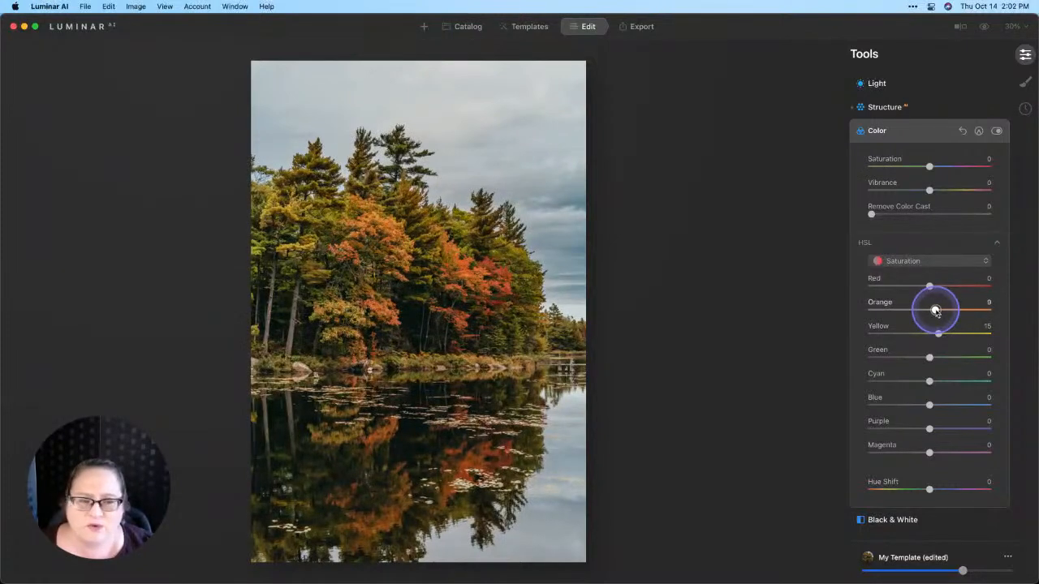
{"action": "left_click", "coordinate": [930, 285]}
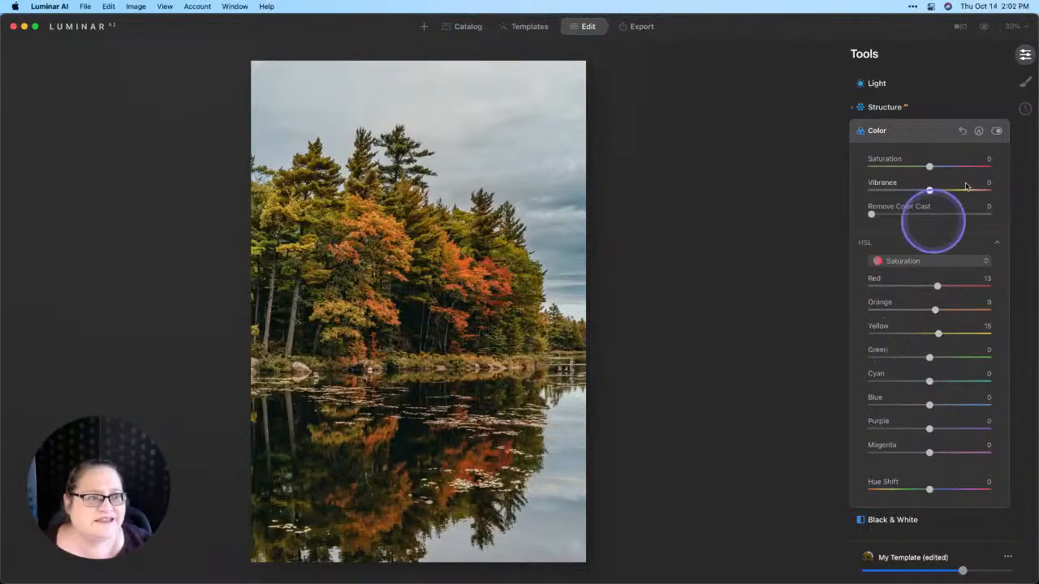
{"action": "left_click", "coordinate": [997, 133]}
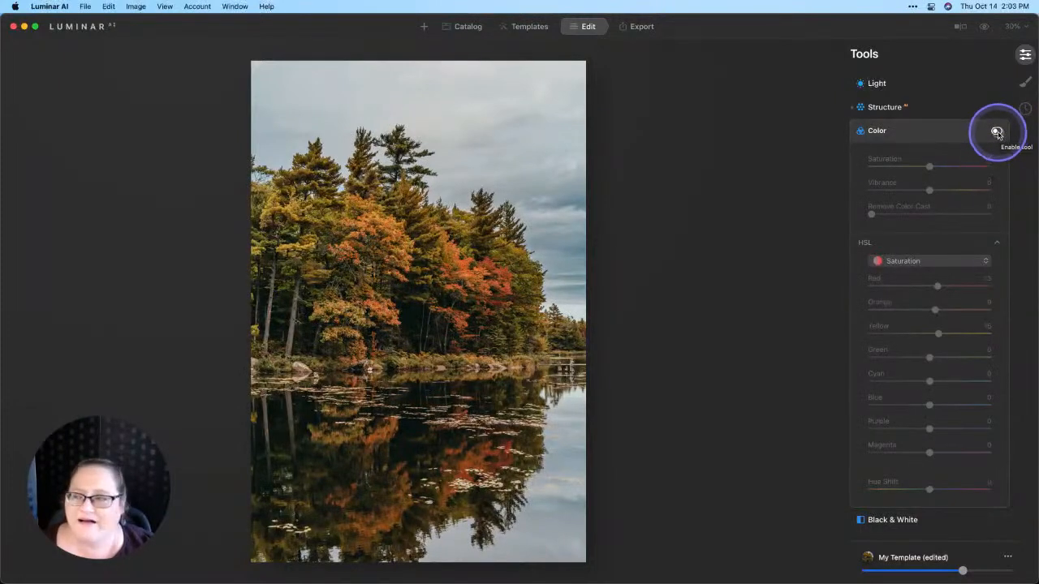
{"action": "left_click", "coordinate": [997, 132]}
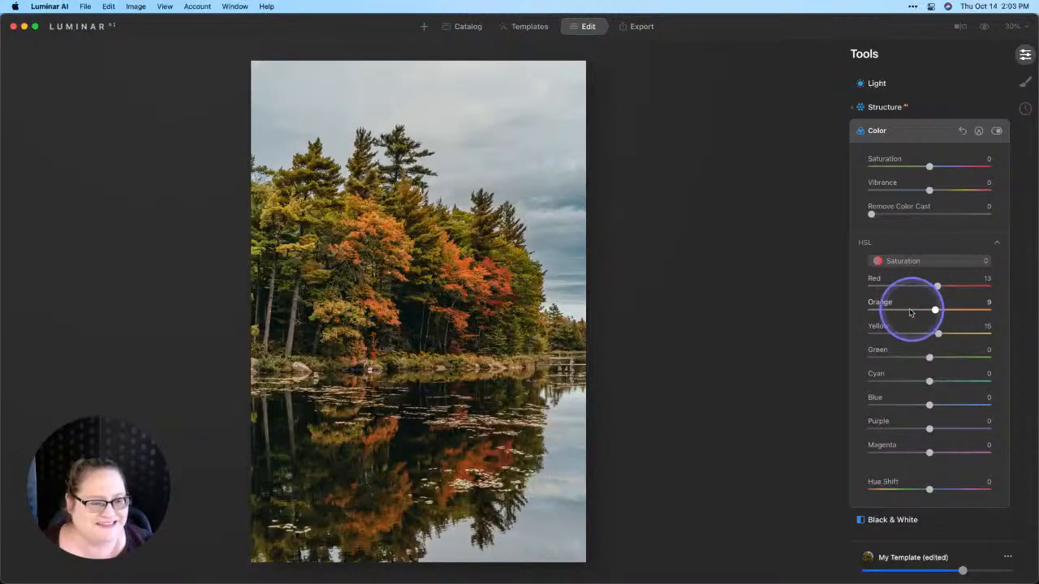
Apply Landscape adjustments with Golden Hour at 10 and Foliage Enhancer at 5, and compare the photo with the original
{"action": "scroll", "coordinate": [909, 313], "scroll_direction": "down", "scroll_amount": 1}
{"action": "scroll", "coordinate": [909, 308], "scroll_direction": "down", "scroll_amount": 5}
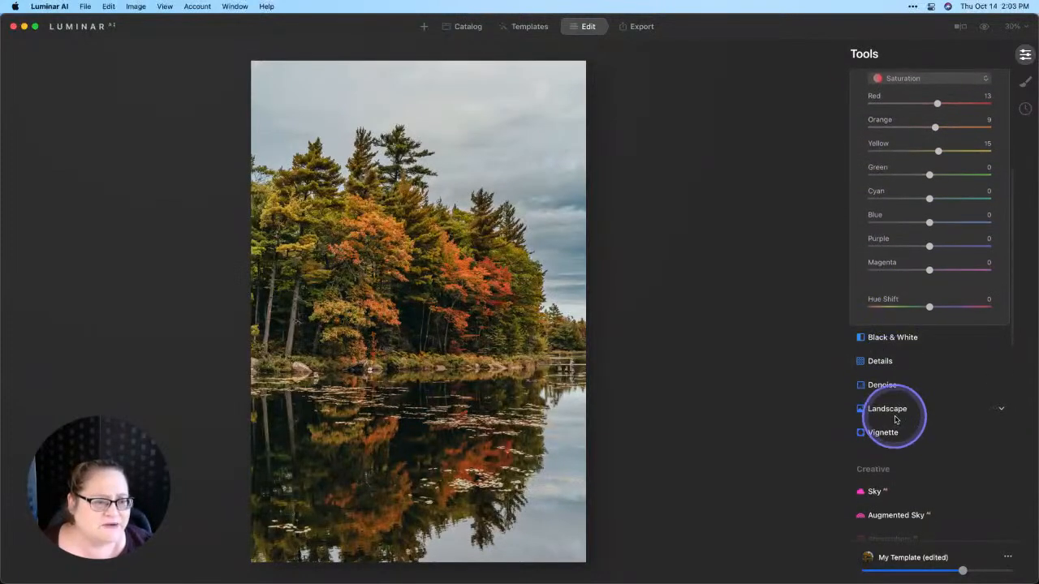
{"action": "left_click", "coordinate": [890, 409]}
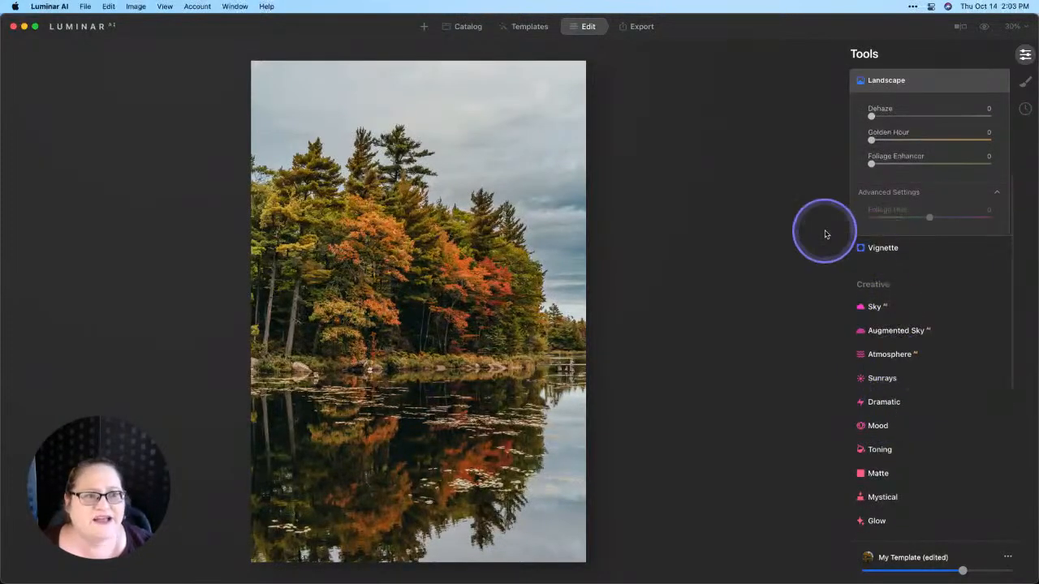
{"action": "scroll", "coordinate": [885, 284], "scroll_direction": "up", "scroll_amount": 2}
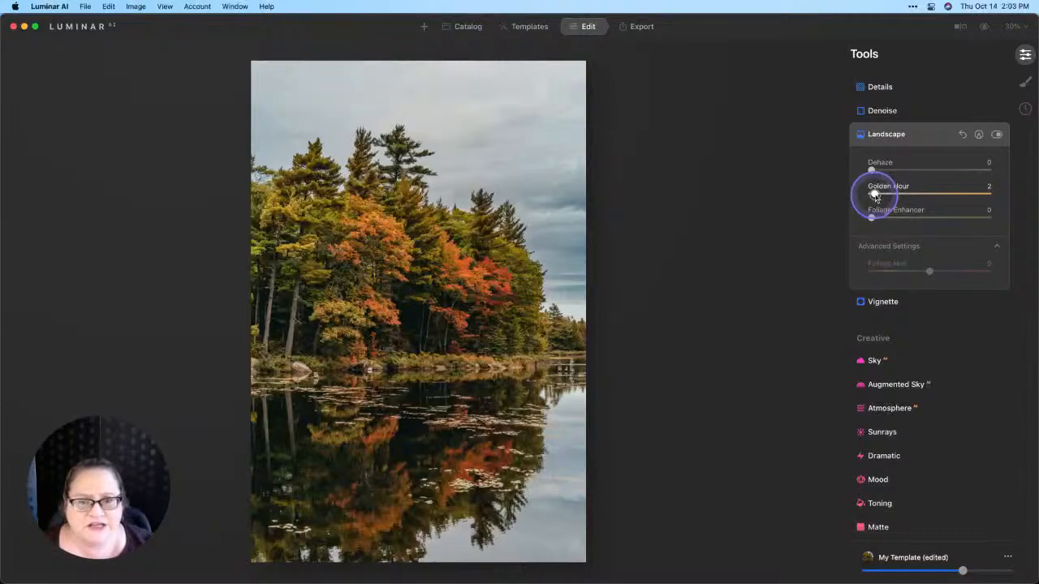
{"action": "mouse_move", "coordinate": [890, 195]}
{"action": "left_mouse_down"}
{"action": "mouse_move", "coordinate": [948, 193]}
{"action": "mouse_move", "coordinate": [888, 193]}
{"action": "left_mouse_up"}
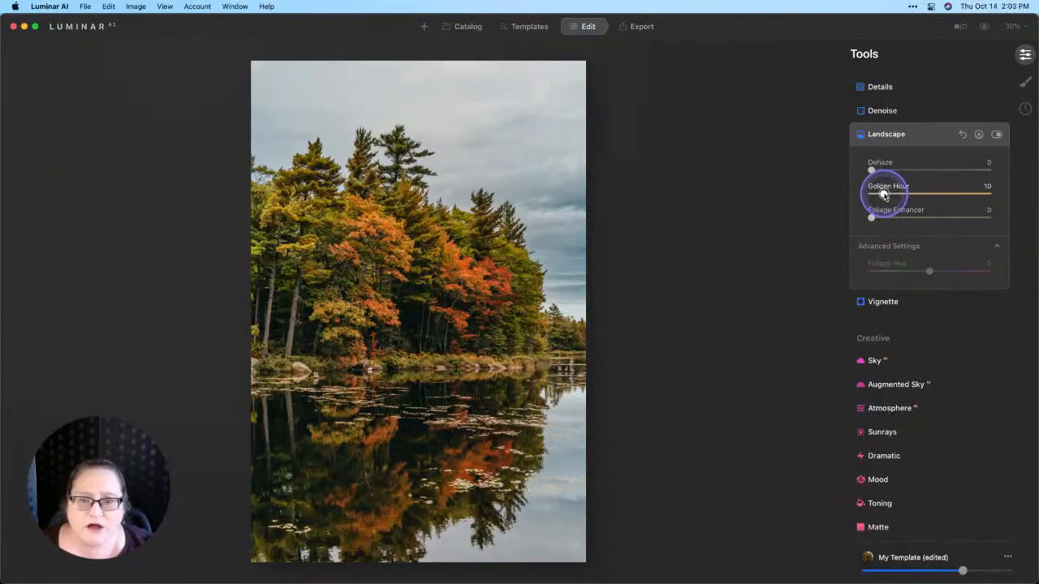
{"action": "scroll", "coordinate": [884, 195], "scroll_direction": "up", "scroll_amount": 1}
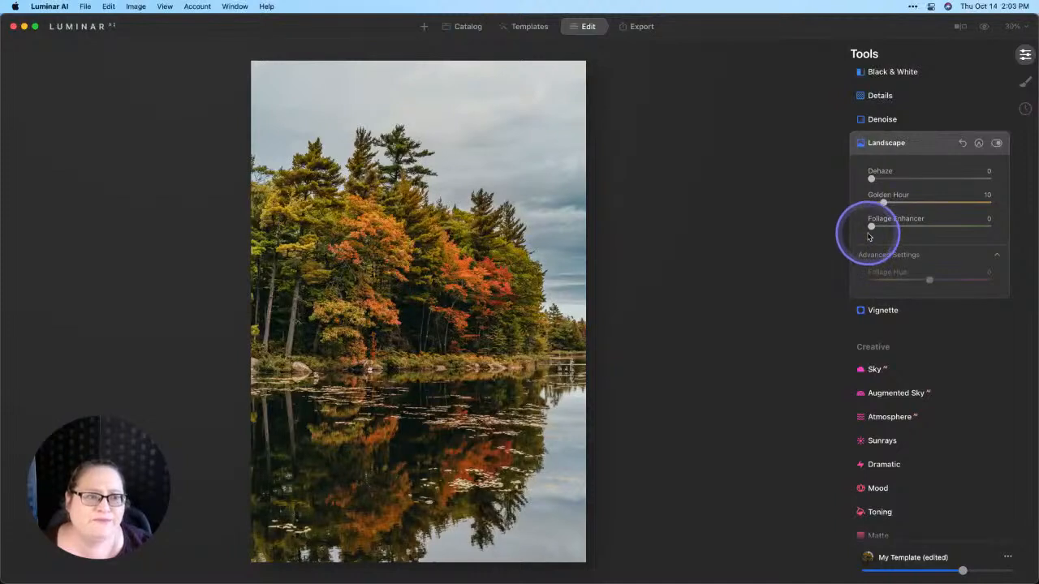
{"action": "mouse_move", "coordinate": [871, 227]}
{"action": "left_mouse_down"}
{"action": "mouse_move", "coordinate": [921, 225]}
{"action": "mouse_move", "coordinate": [877, 228]}
{"action": "left_mouse_up"}
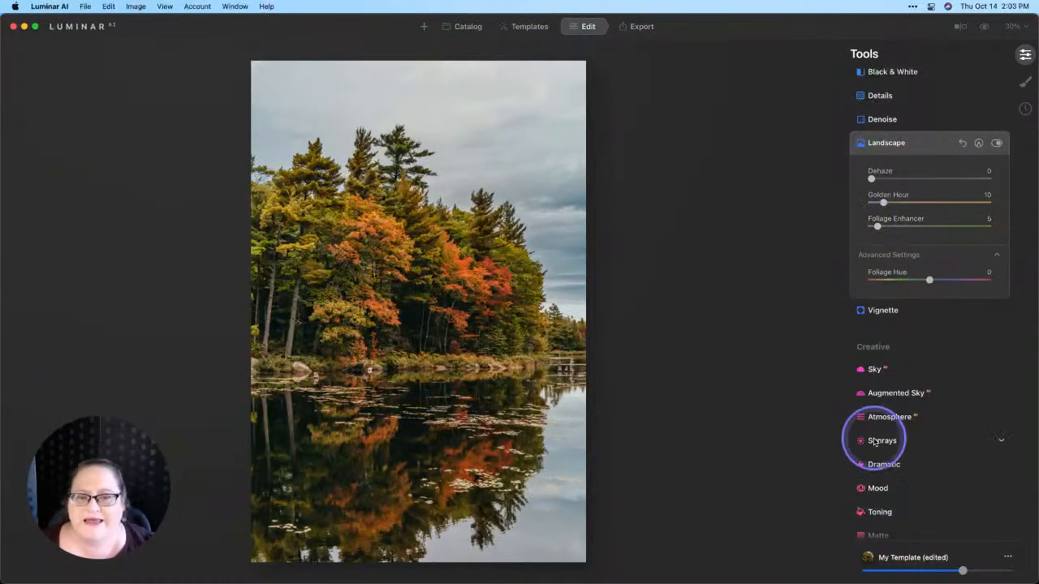
{"action": "left_click", "coordinate": [925, 145]}
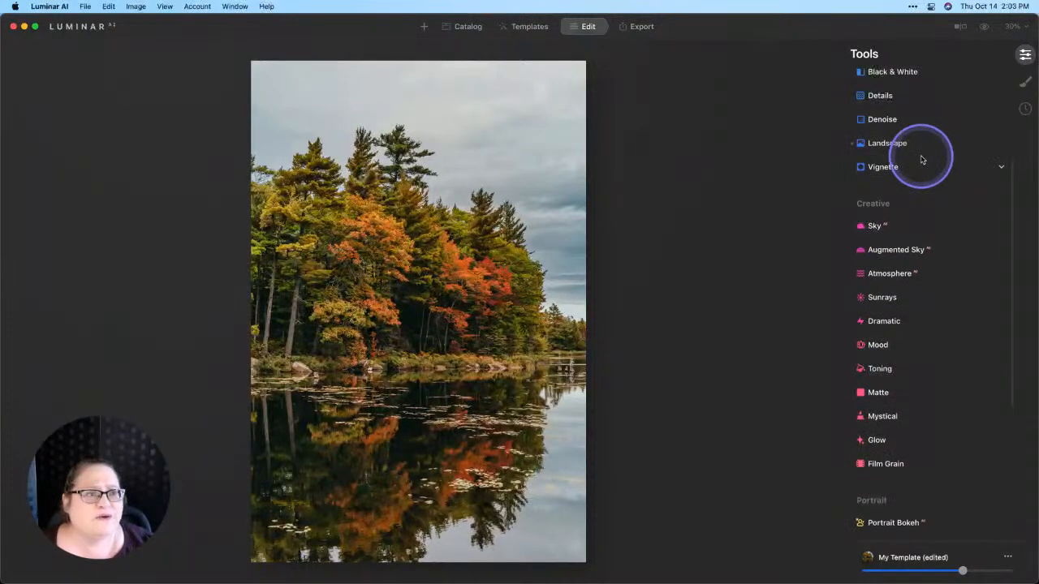
{"action": "left_click", "coordinate": [985, 27]}
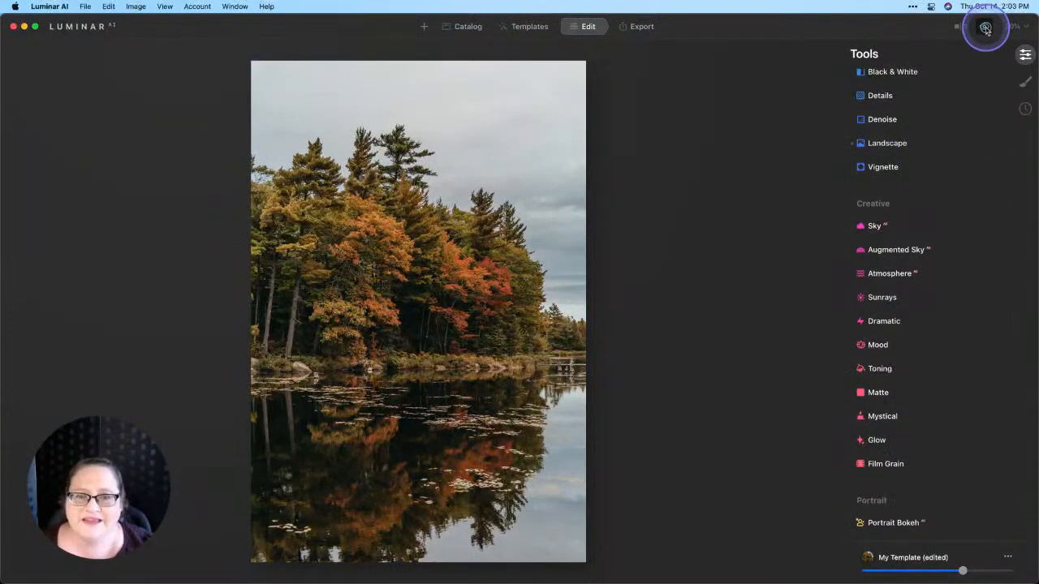
{"action": "left_click", "coordinate": [985, 28]}
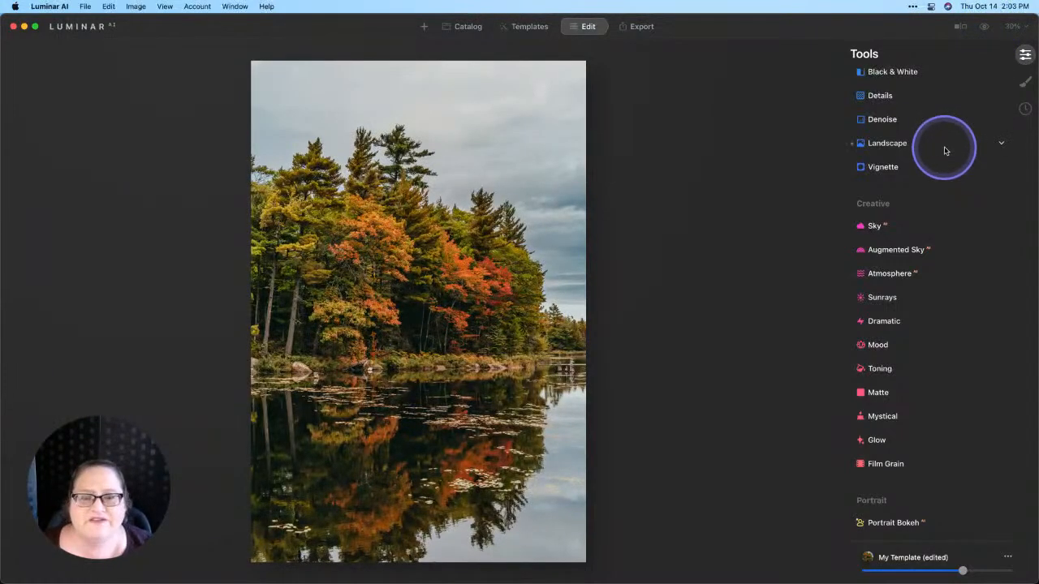
Set the Color tool's overall vibrance to 6 and saturation to 4
{"action": "scroll", "coordinate": [944, 151], "scroll_direction": "up", "scroll_amount": 5}
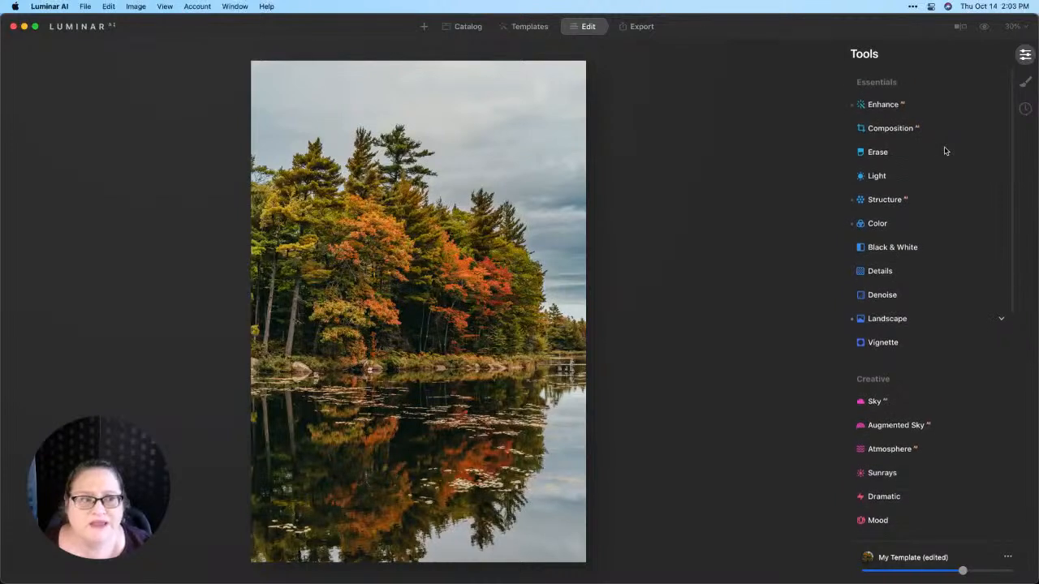
{"action": "left_click", "coordinate": [887, 222]}
{"action": "scroll", "coordinate": [882, 220], "scroll_direction": "down", "scroll_amount": 2}
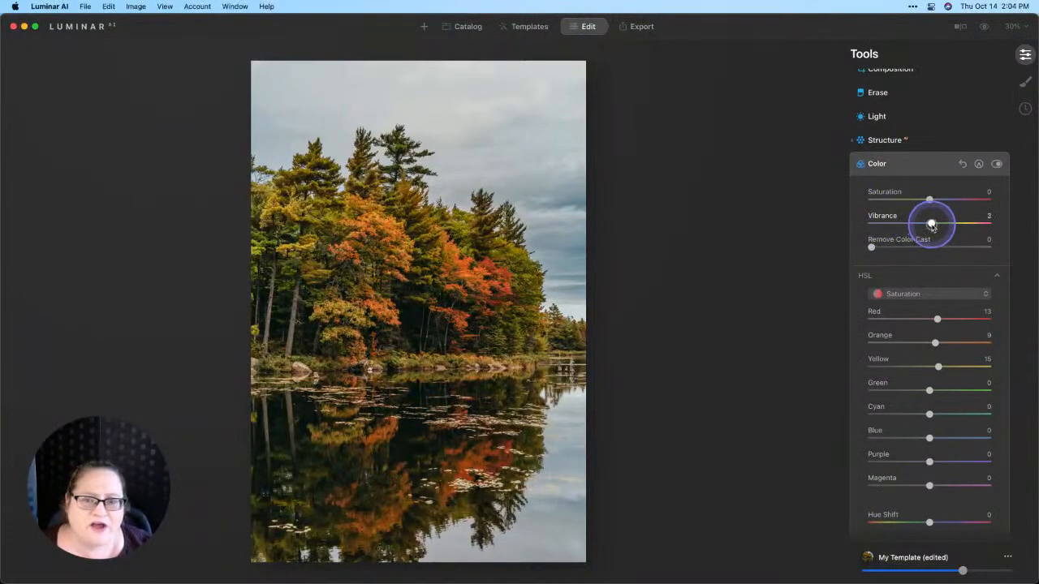
{"action": "left_click", "coordinate": [930, 200]}
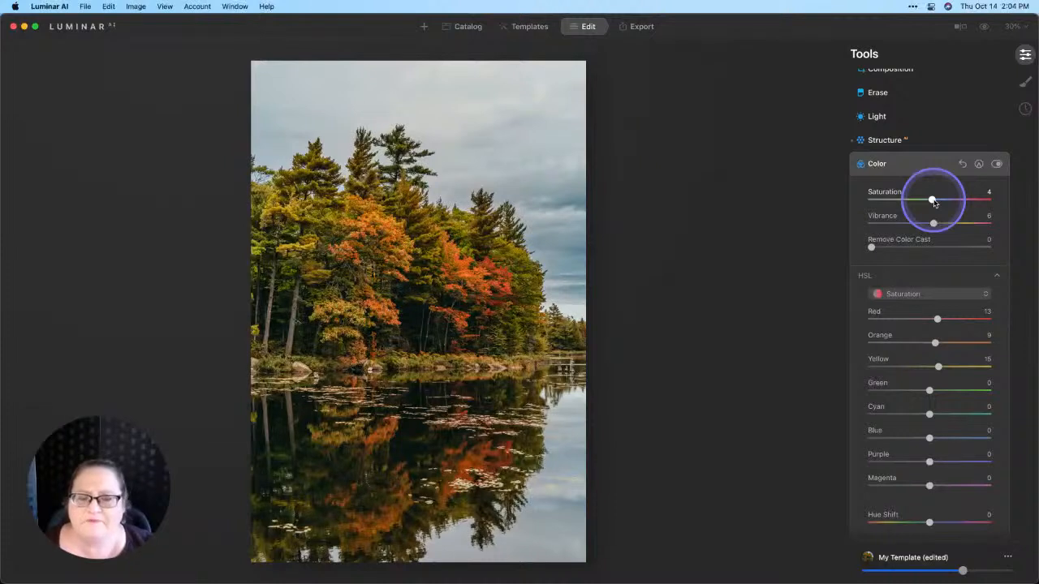
{"action": "left_click", "coordinate": [931, 201]}
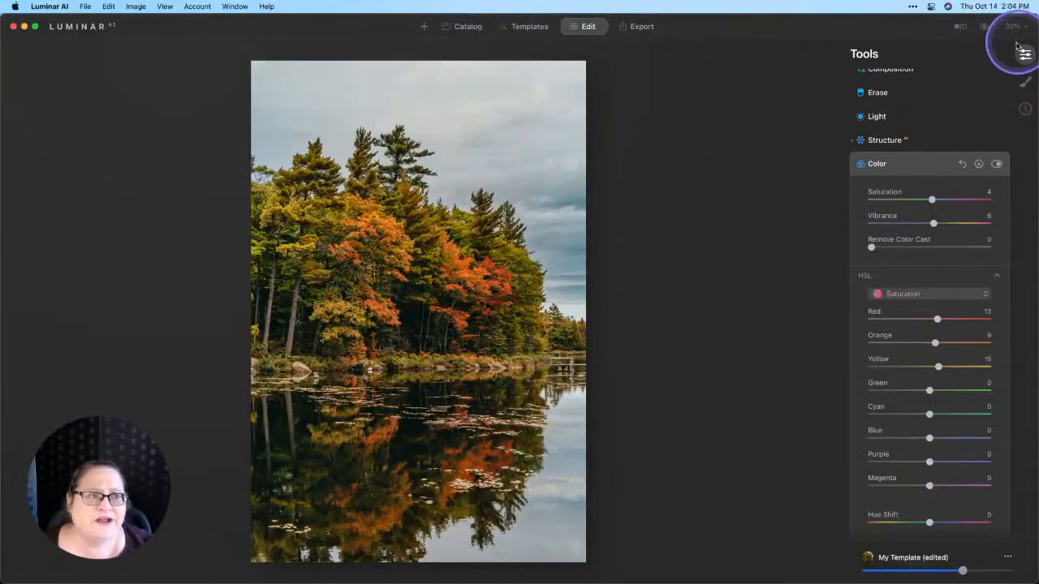
Compare the edit with the original photo and reduce the edited template's overall strength to about half
{"action": "left_click", "coordinate": [983, 27]}
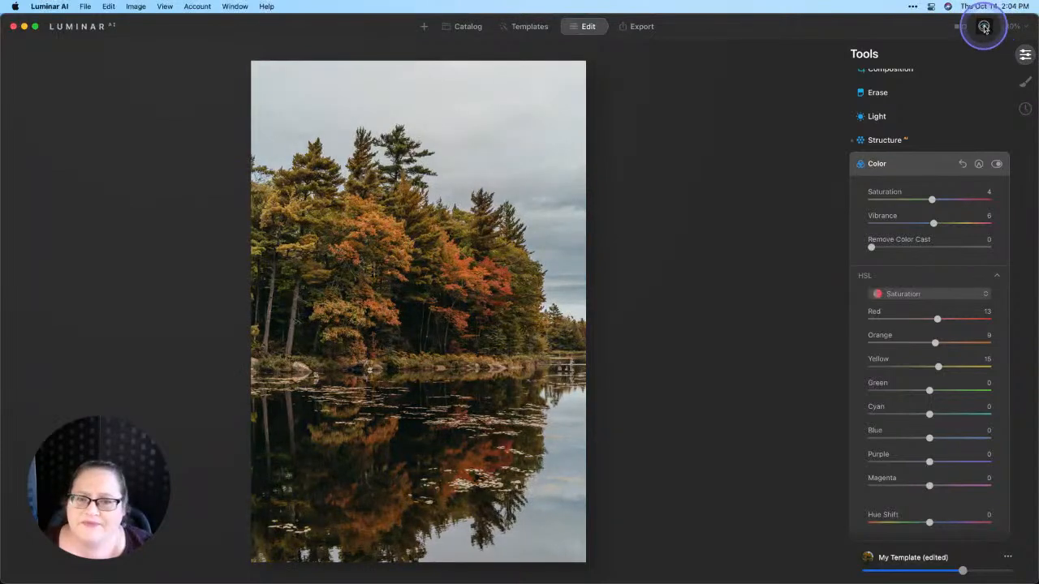
{"action": "left_click", "coordinate": [983, 27]}
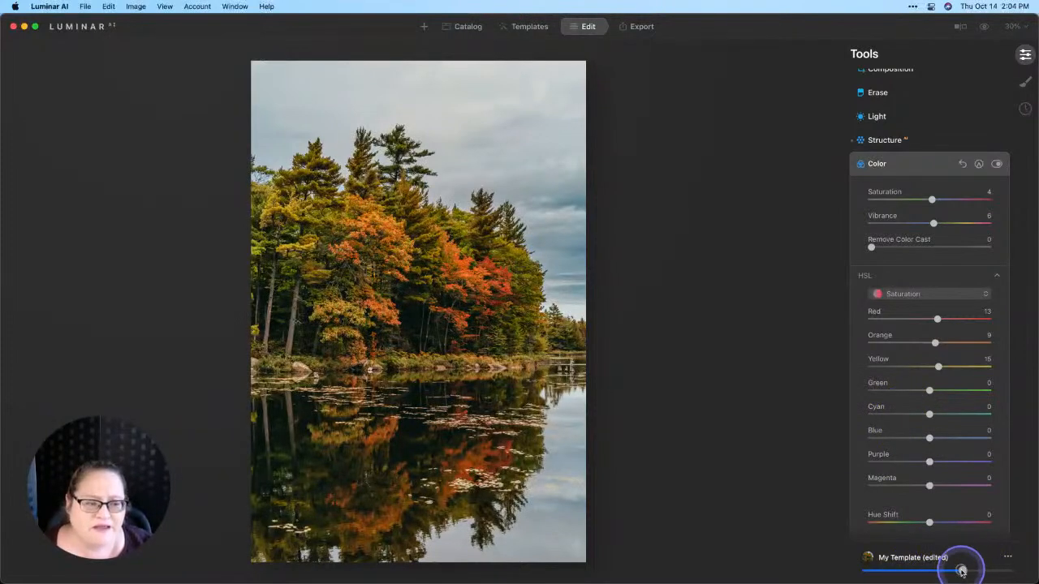
{"action": "left_click_drag", "start_coordinate": [964, 571], "coordinate": [939, 571]}
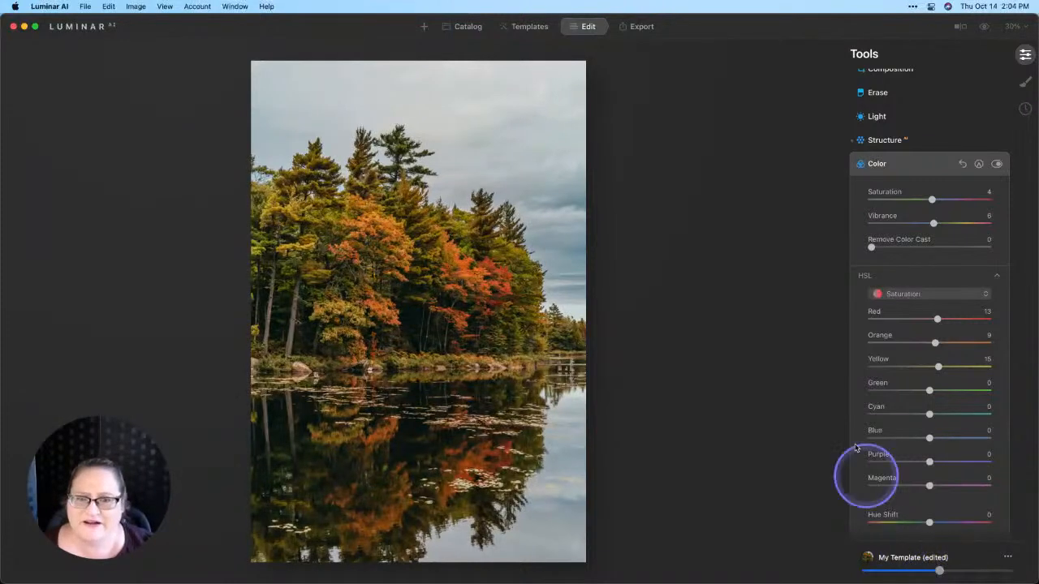